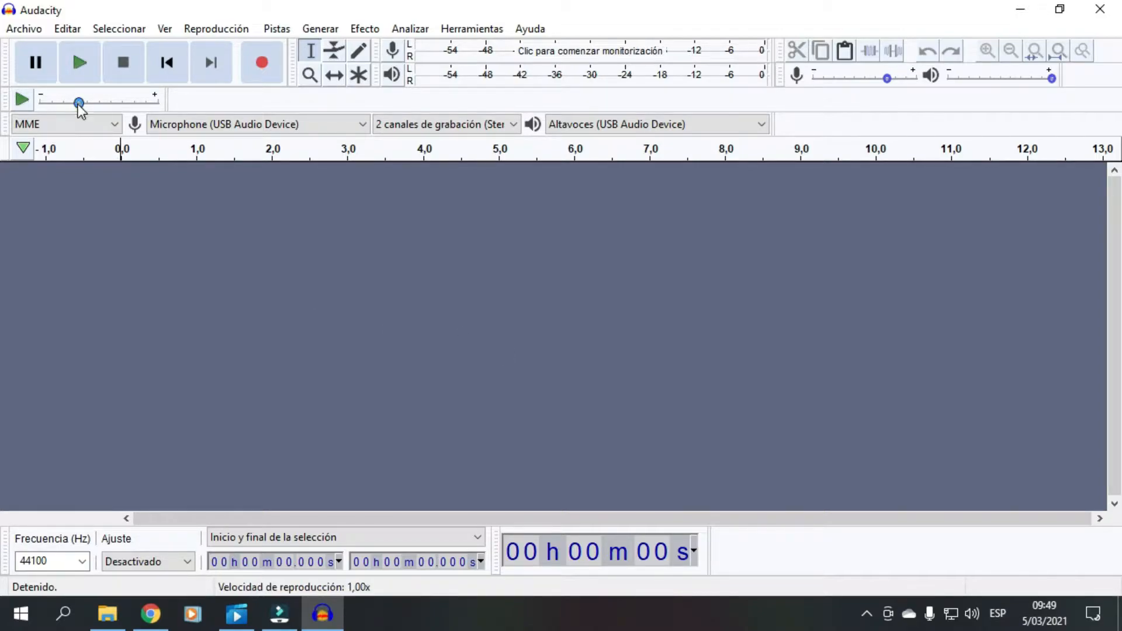
- Open the MI VOZ audio file from Archivo > Abrir
left_click(24, 30)
left_click(54, 68)
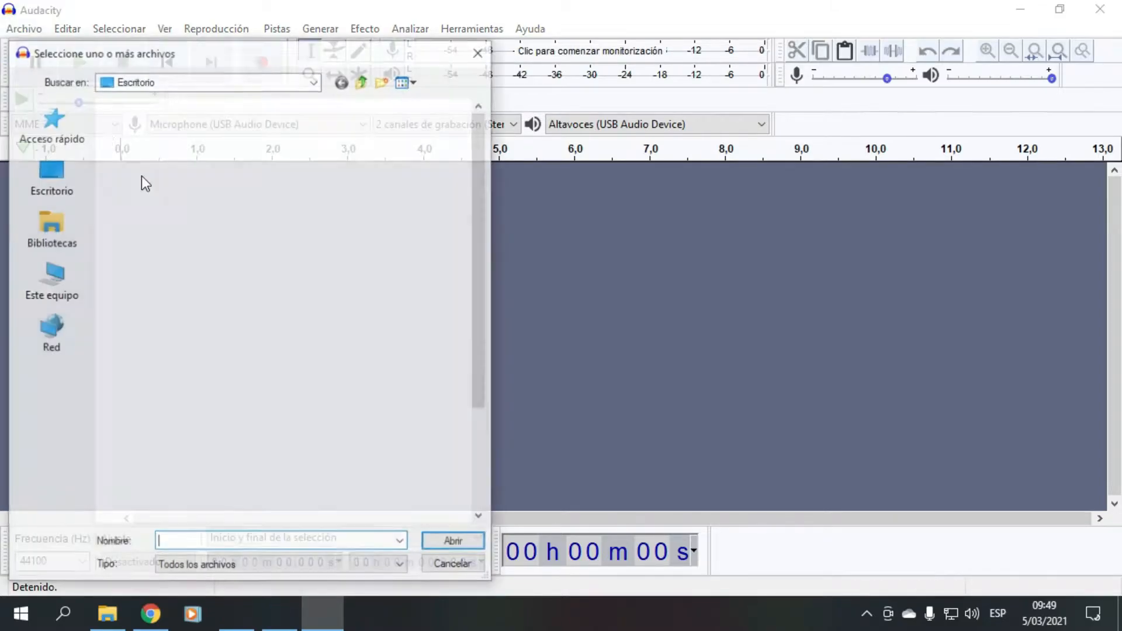
double_click(259, 300)
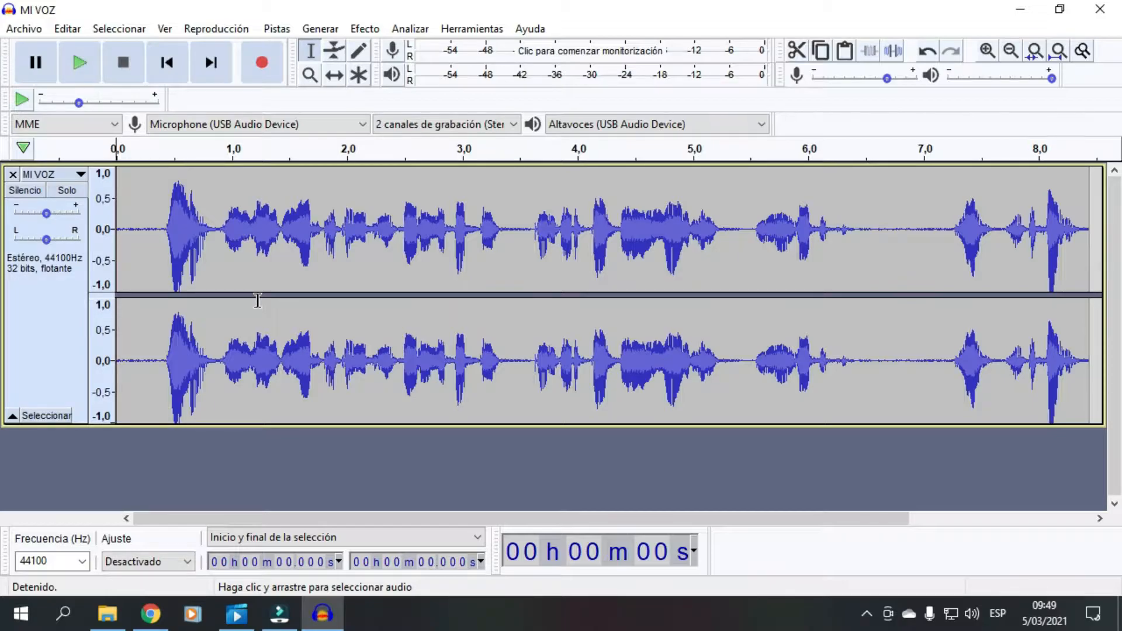
- Play MI VOZ, zoom in twice, and select the silent opening from 0 to about 0.357 s
left_click(83, 62)
left_click(987, 52)
left_click(987, 51)
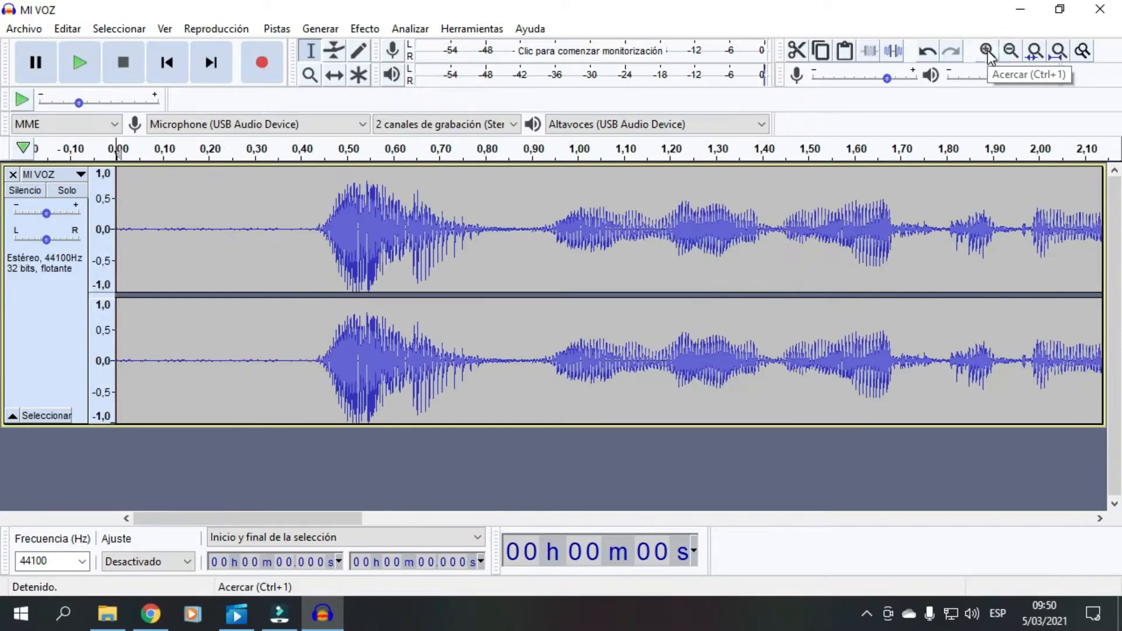
left_click_drag(279, 233, 117, 236)
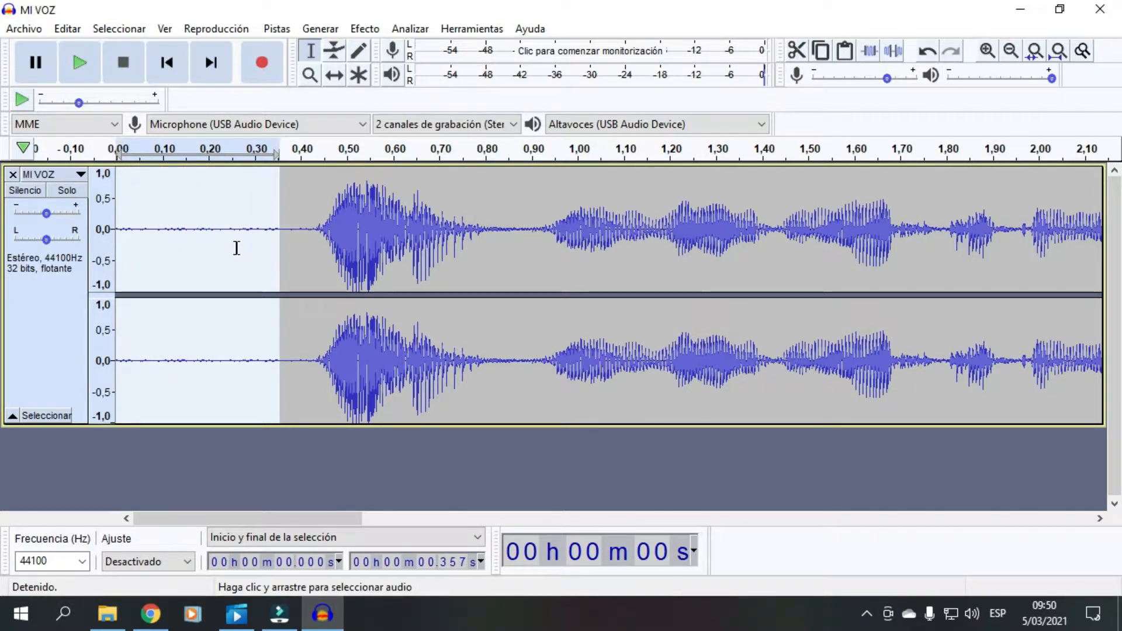
- Capture a noise profile from the selected silence with Reducción de ruido > Obtener perfil de ruido
left_click(368, 32)
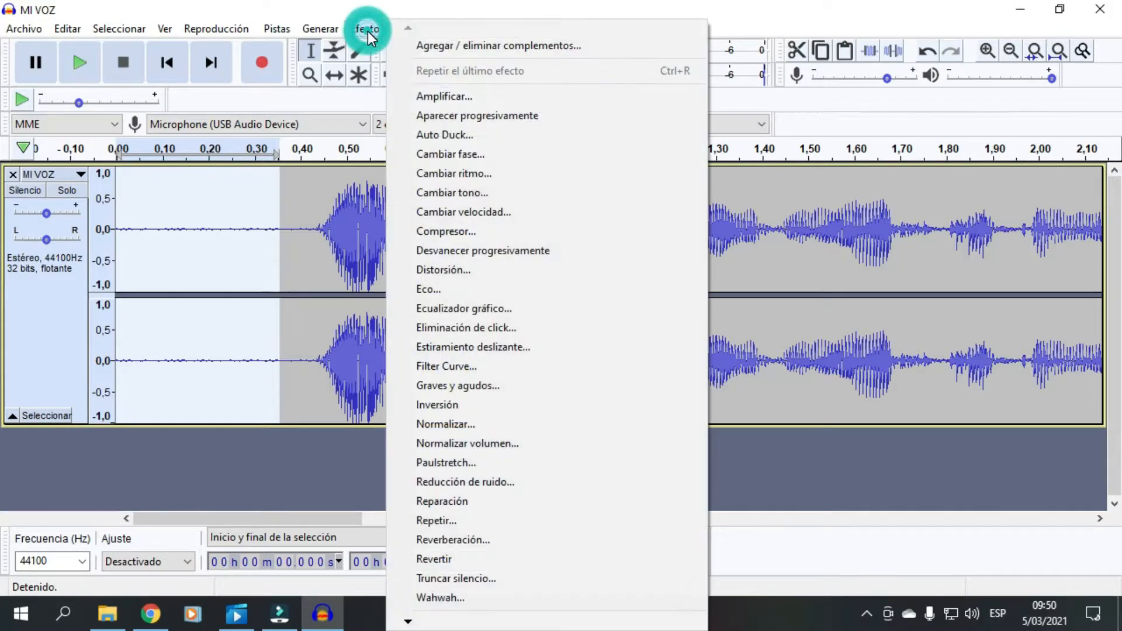
left_click(450, 483)
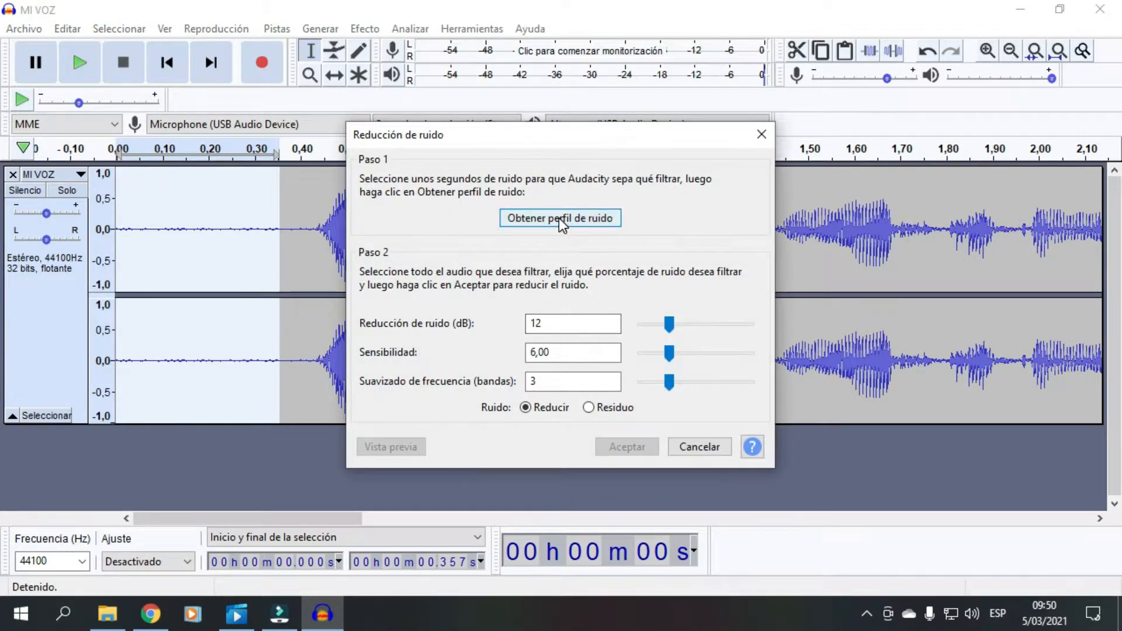
left_click(559, 218)
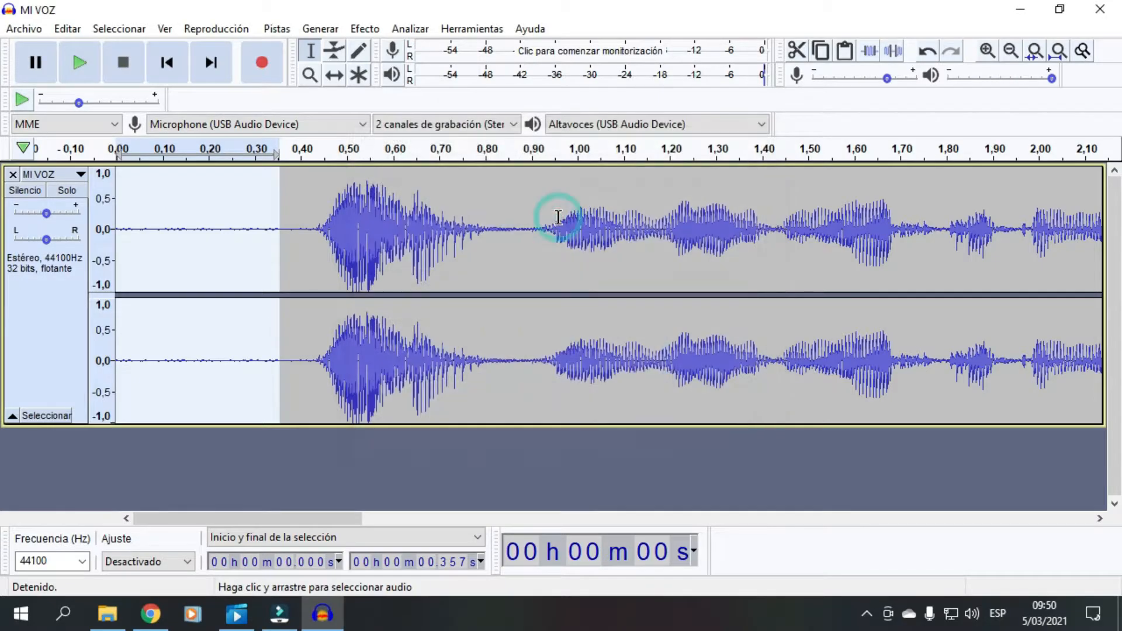
- Select the whole MI VOZ track and reopen the Reducción de ruido effect
left_click(51, 322)
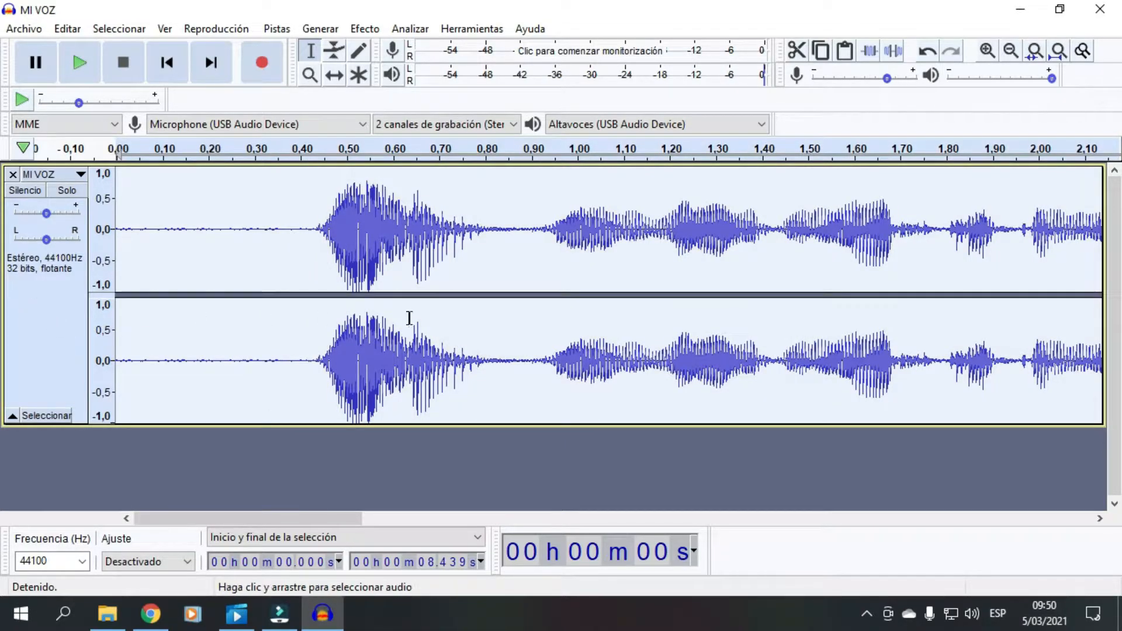
left_click(365, 29)
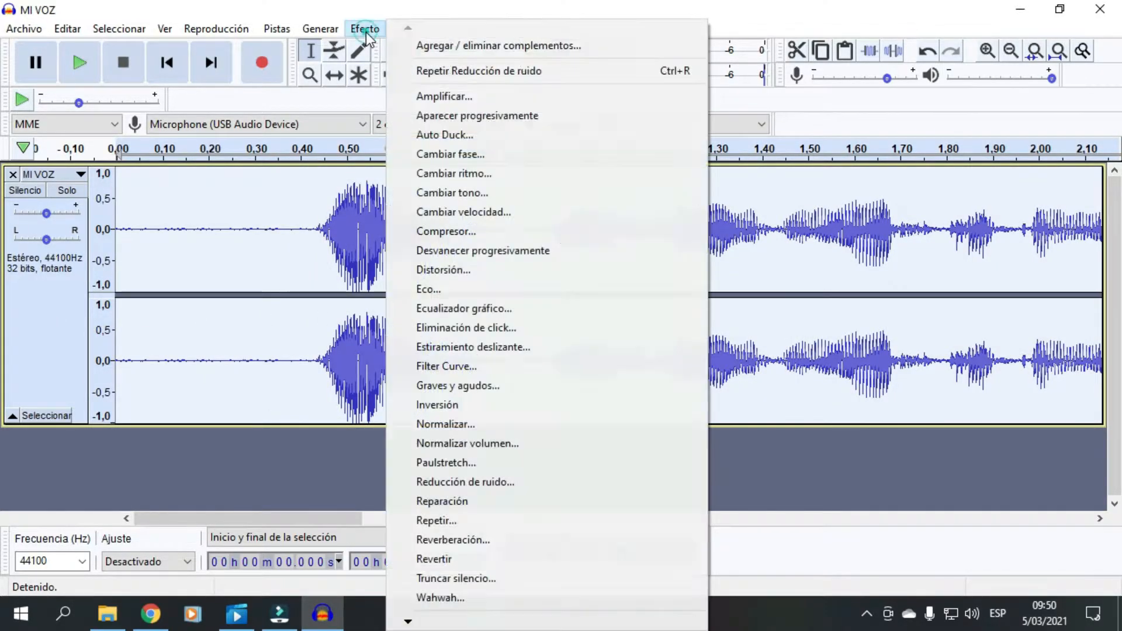
left_click(448, 482)
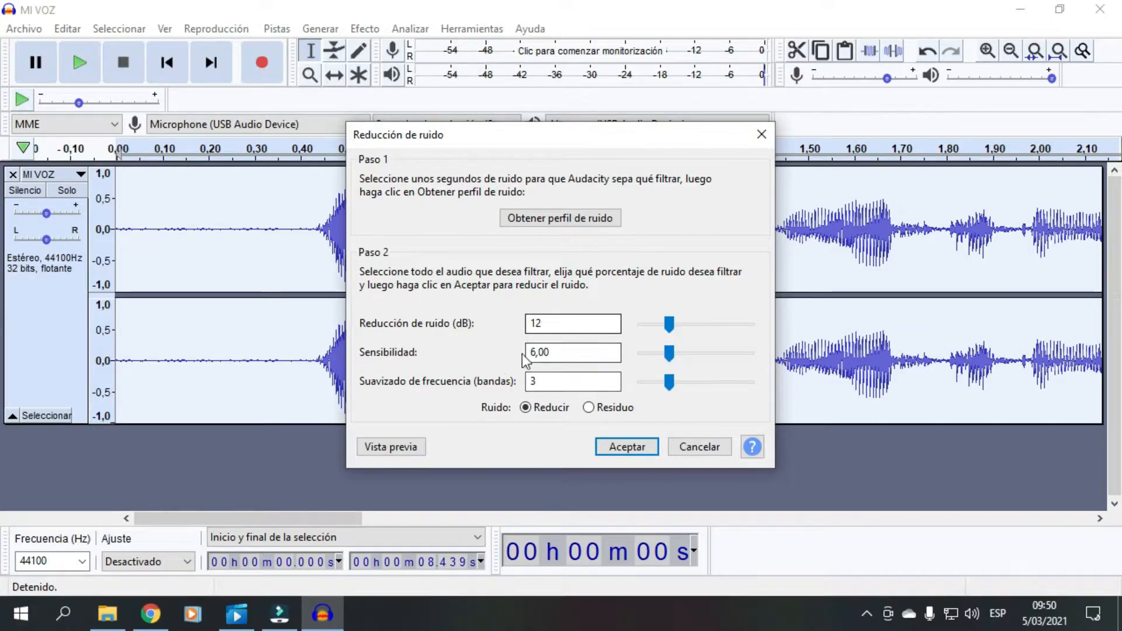
- Preview noise reduction and raise it to 30 dB, sensitivity 15.00 and 8 smoothing bands
left_click(391, 447)
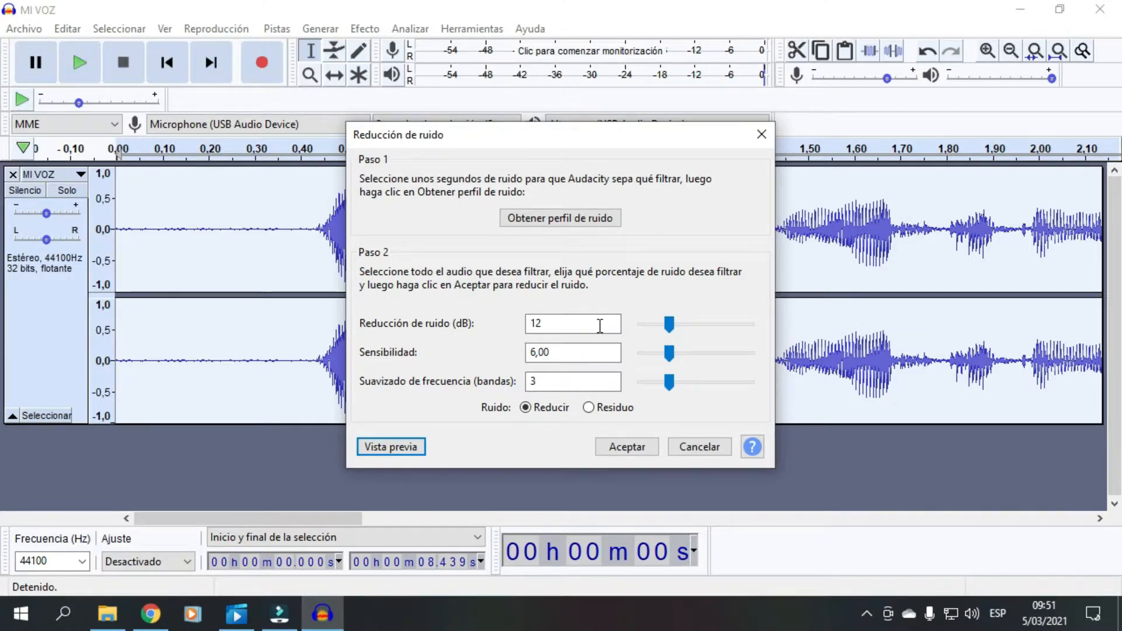
left_click_drag(672, 327, 687, 387)
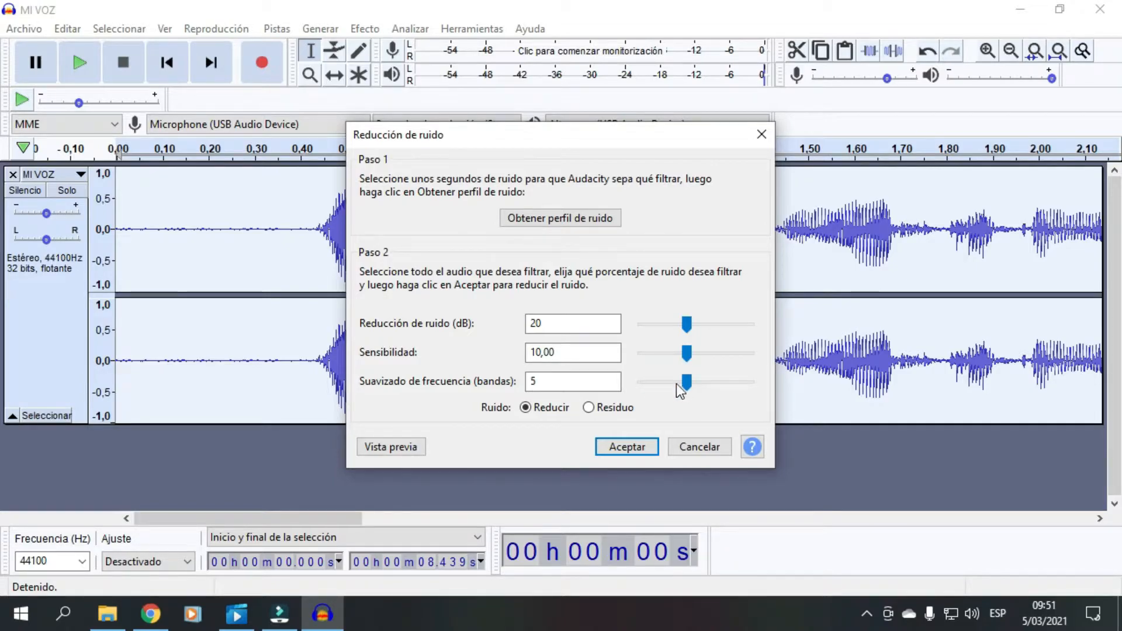
left_click(392, 448)
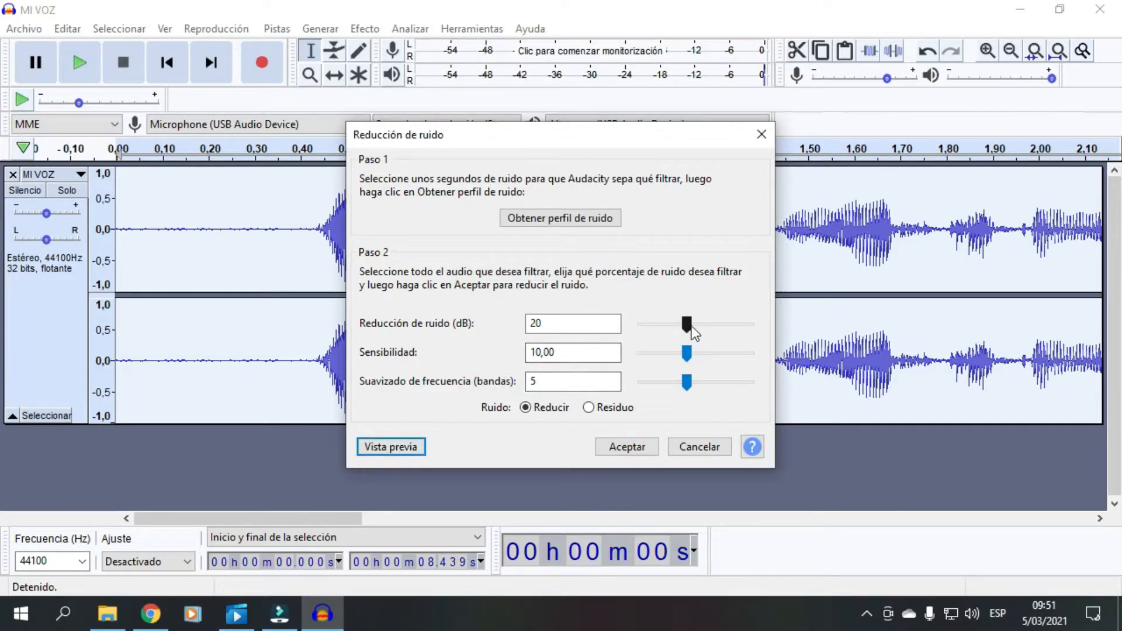
left_click_drag(689, 325, 710, 332)
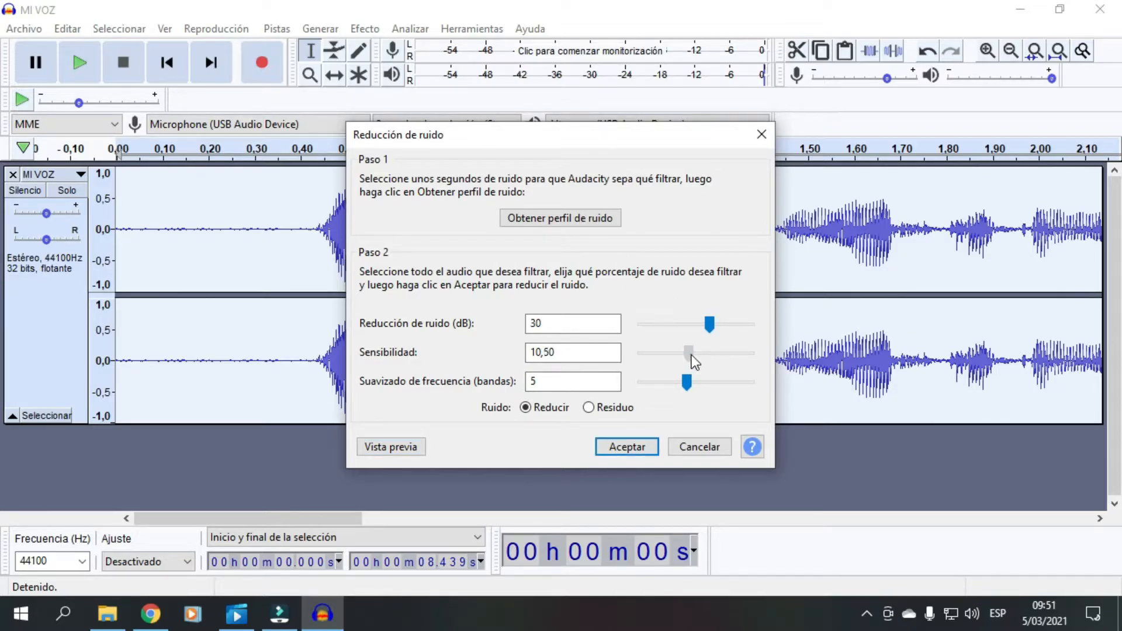
left_click_drag(710, 355, 710, 381)
- Set reduction 40 dB, sensitivity 20.00 and smoothing 10 bands, preview, then apply
left_click(390, 455)
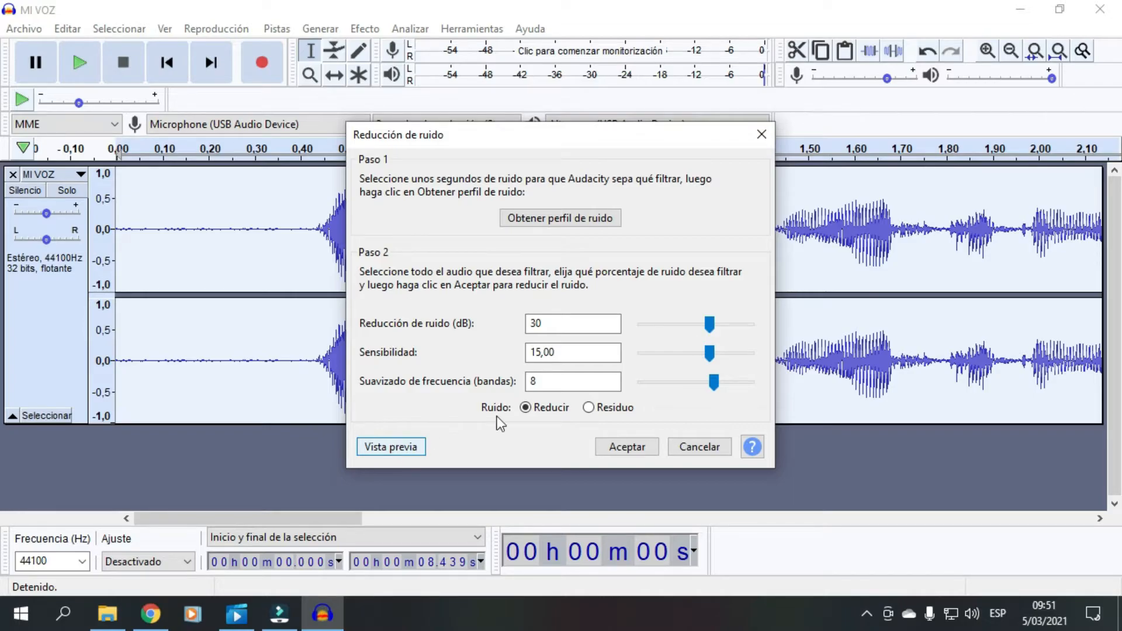
left_click_drag(710, 325, 731, 359)
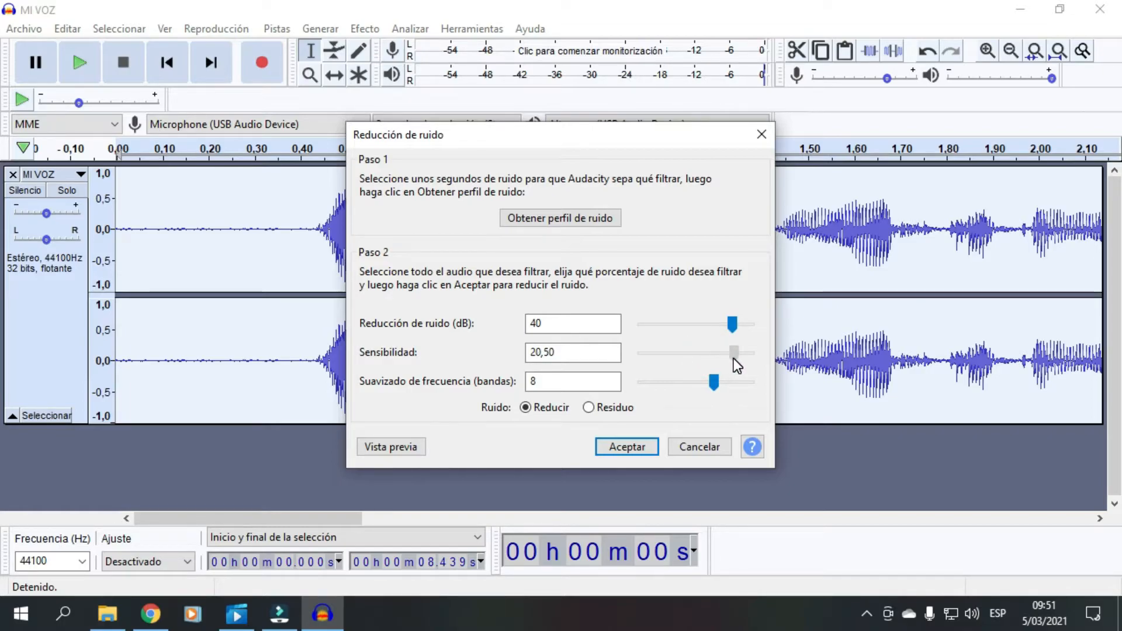
left_click_drag(731, 359, 730, 386)
left_click(382, 451)
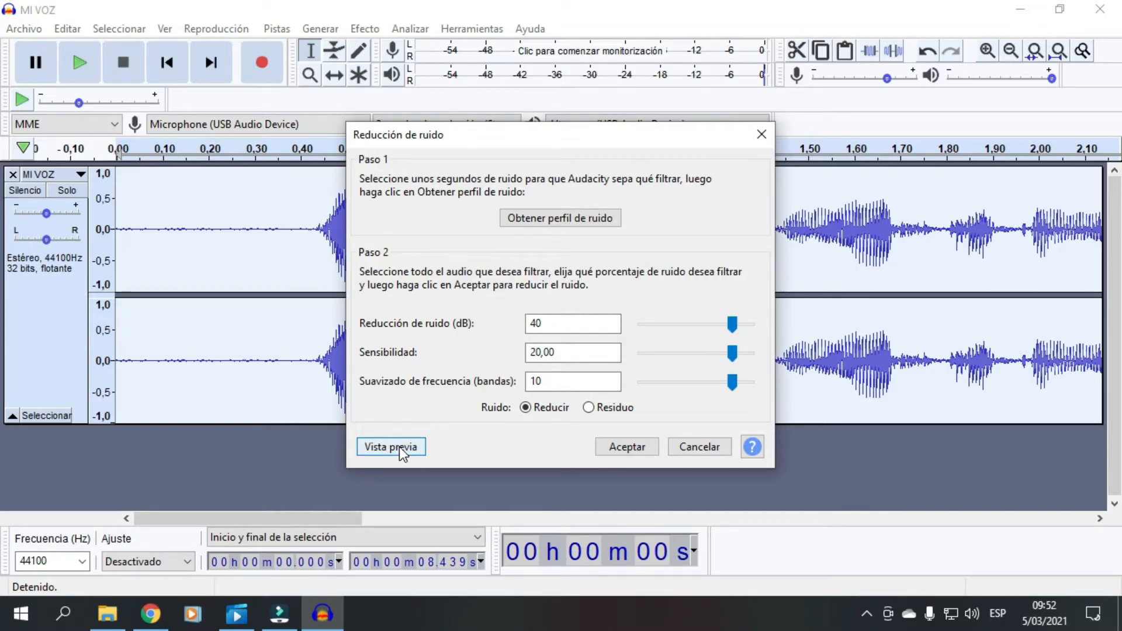
left_click(630, 448)
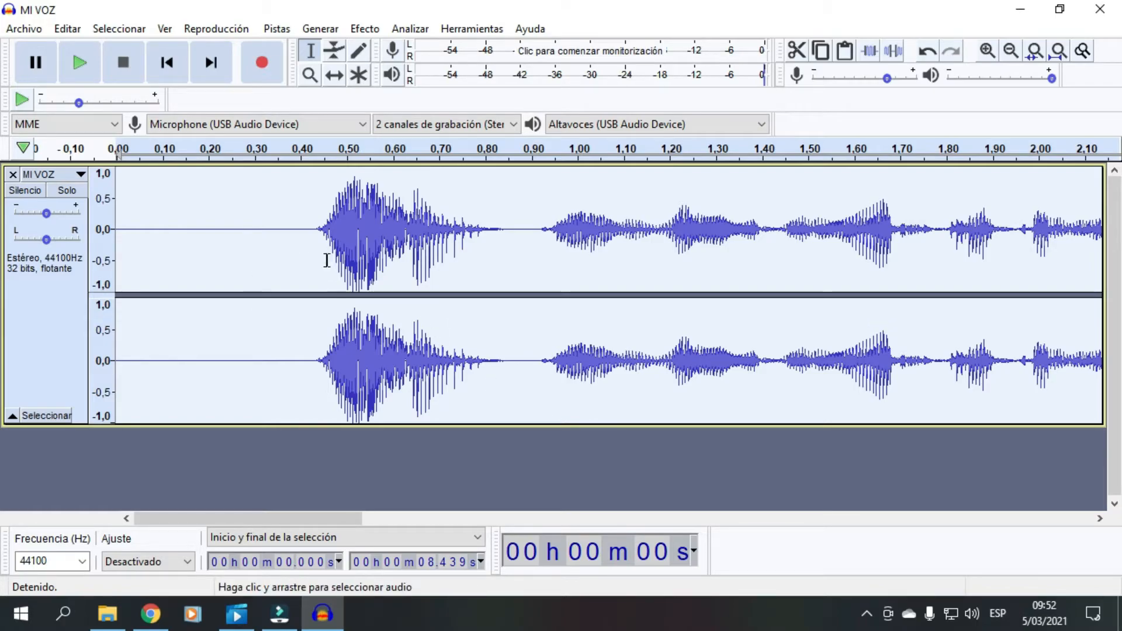
- Import the original MI VOZ audio as a second track via Archivo > Importar > Audio
left_click(23, 29)
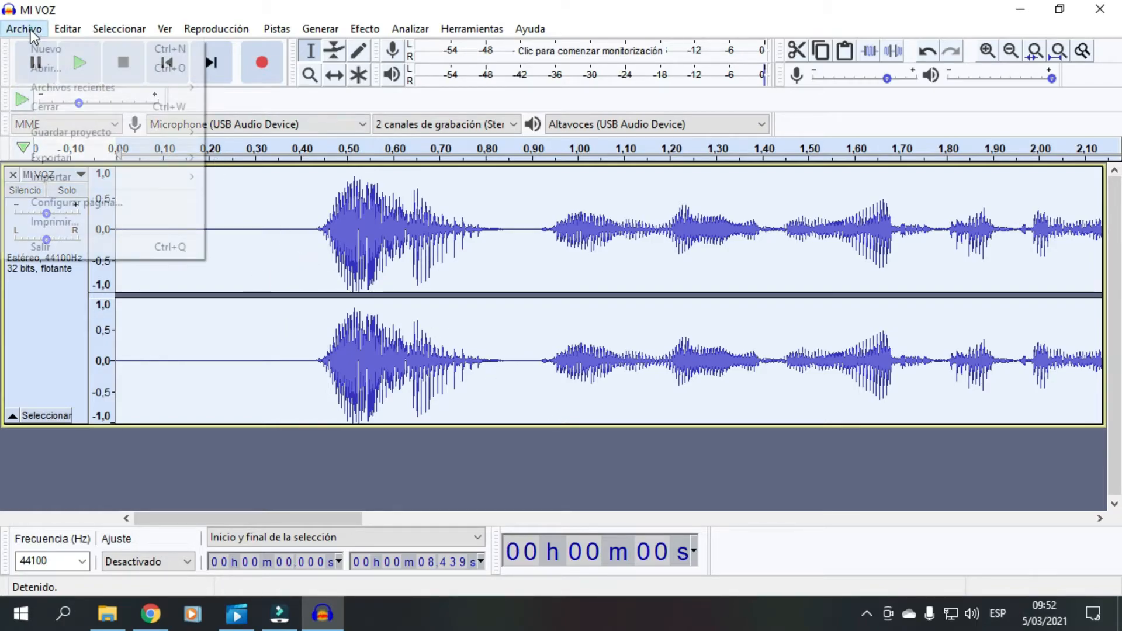
mouse_move(69, 170)
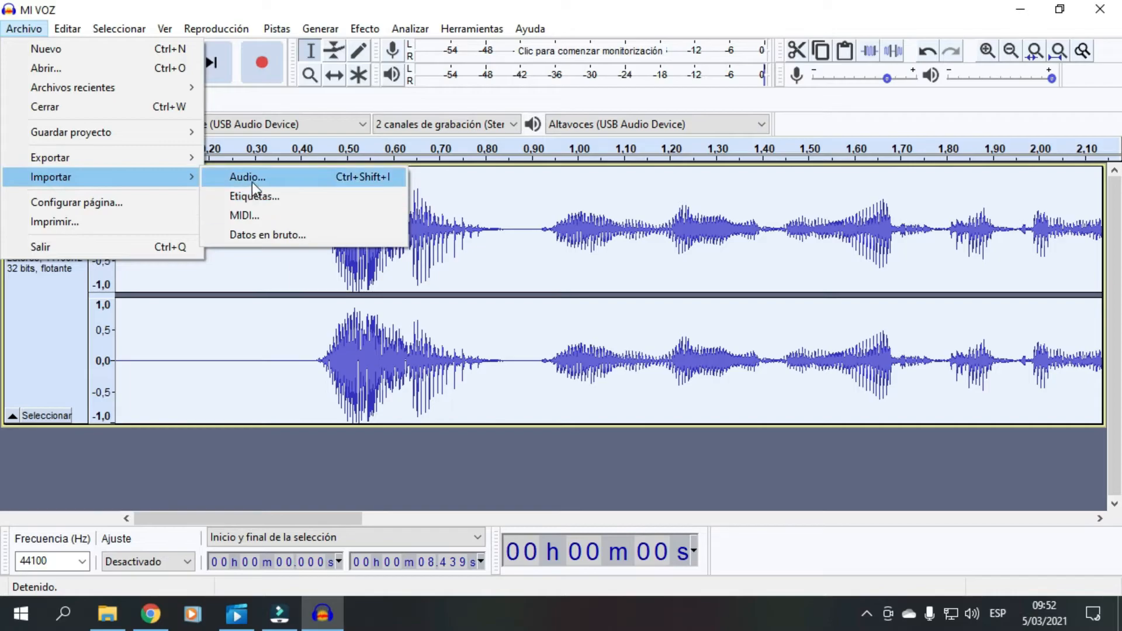
left_click(254, 183)
double_click(230, 297)
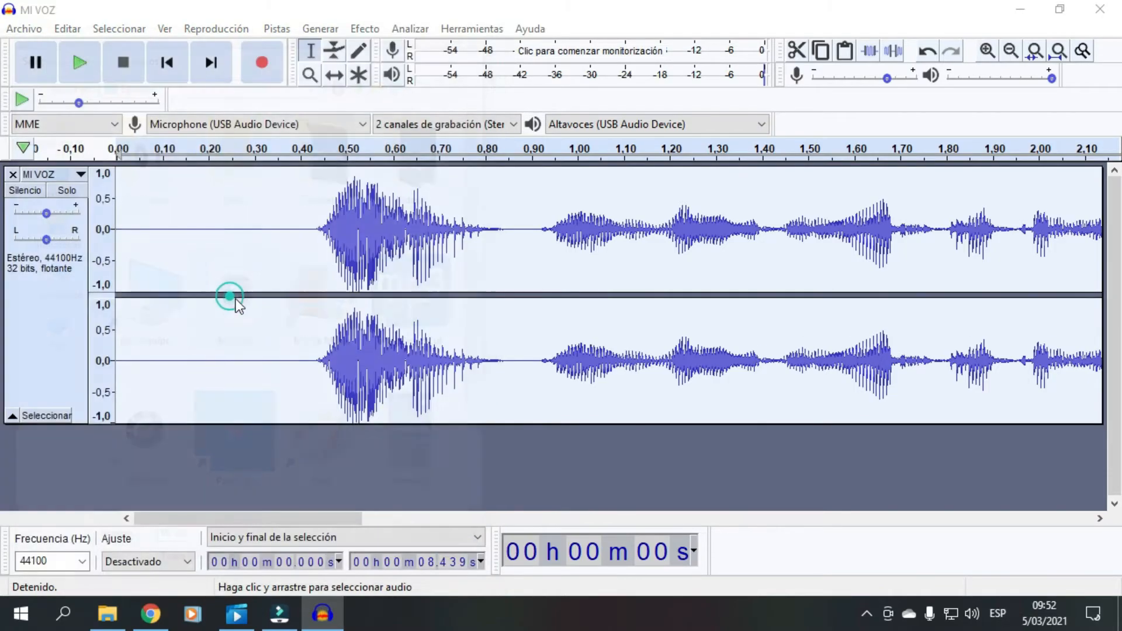
- Mute the noise-reduced track, play the original alone, then mute the original track
scroll(287, 318, "up", 3)
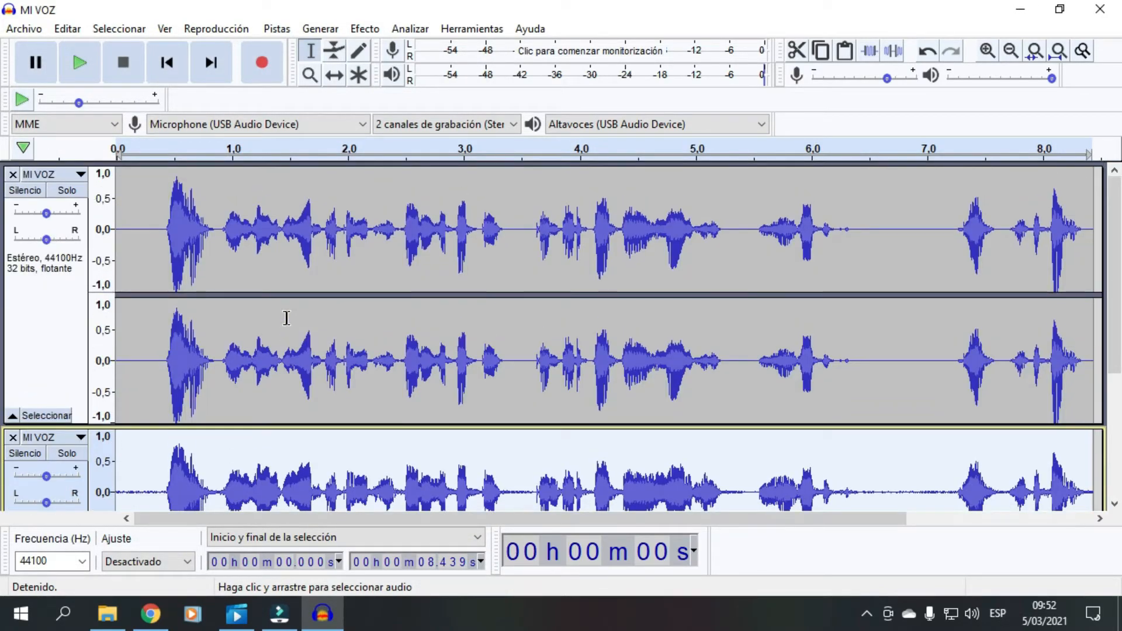
left_click(26, 191)
scroll(308, 283, "down", 3)
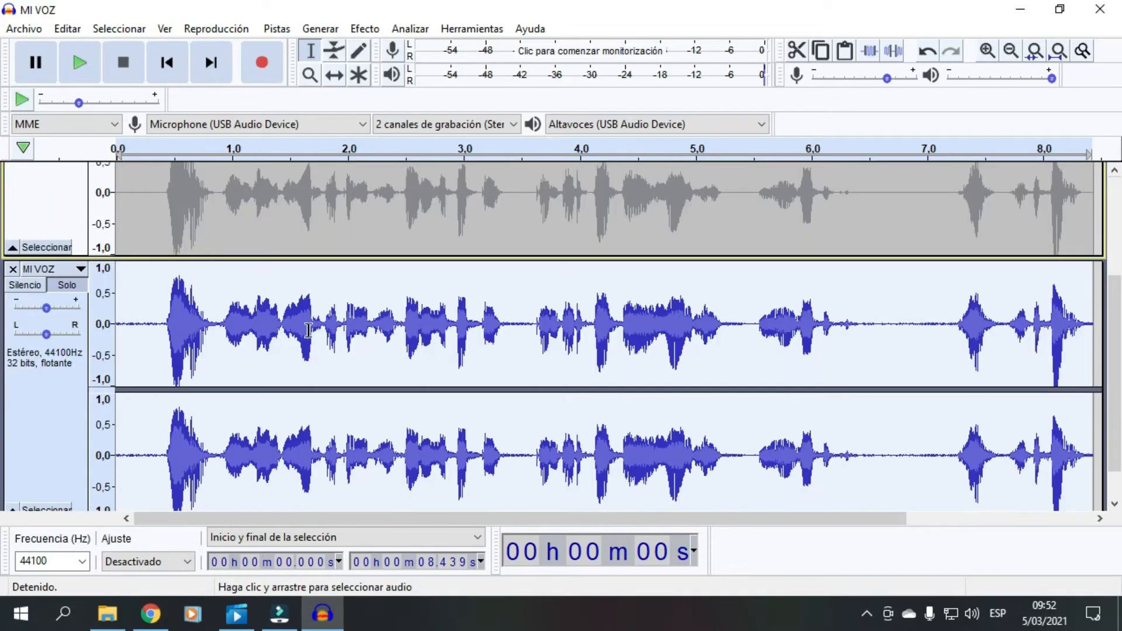
scroll(304, 324, "down", 2)
left_click(80, 64)
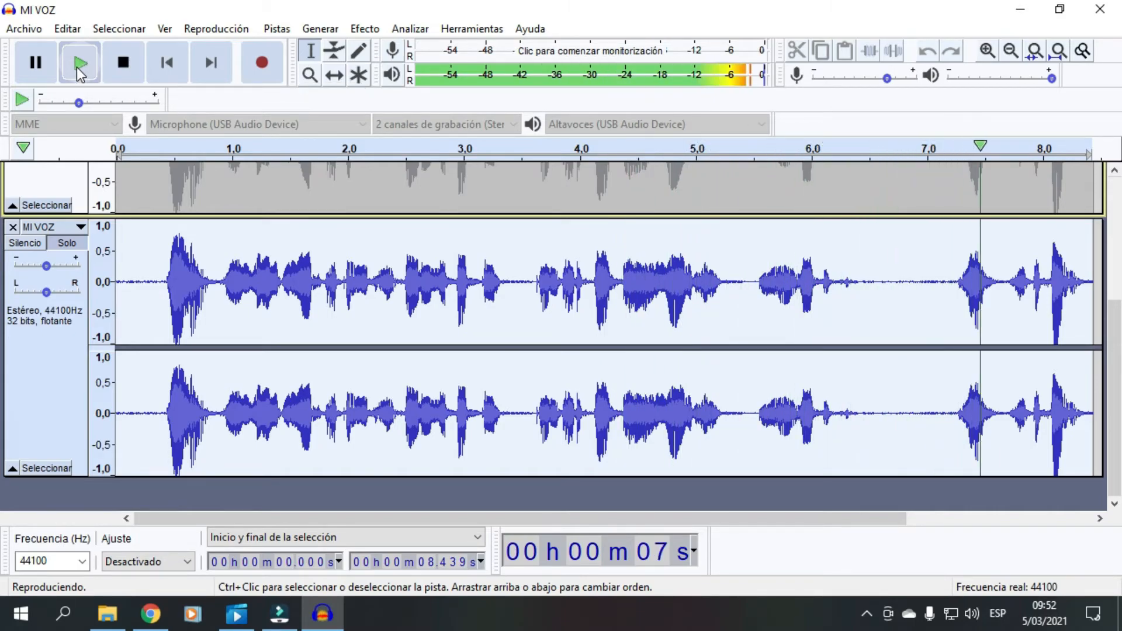
left_click(23, 242)
scroll(128, 304, "down", 1)
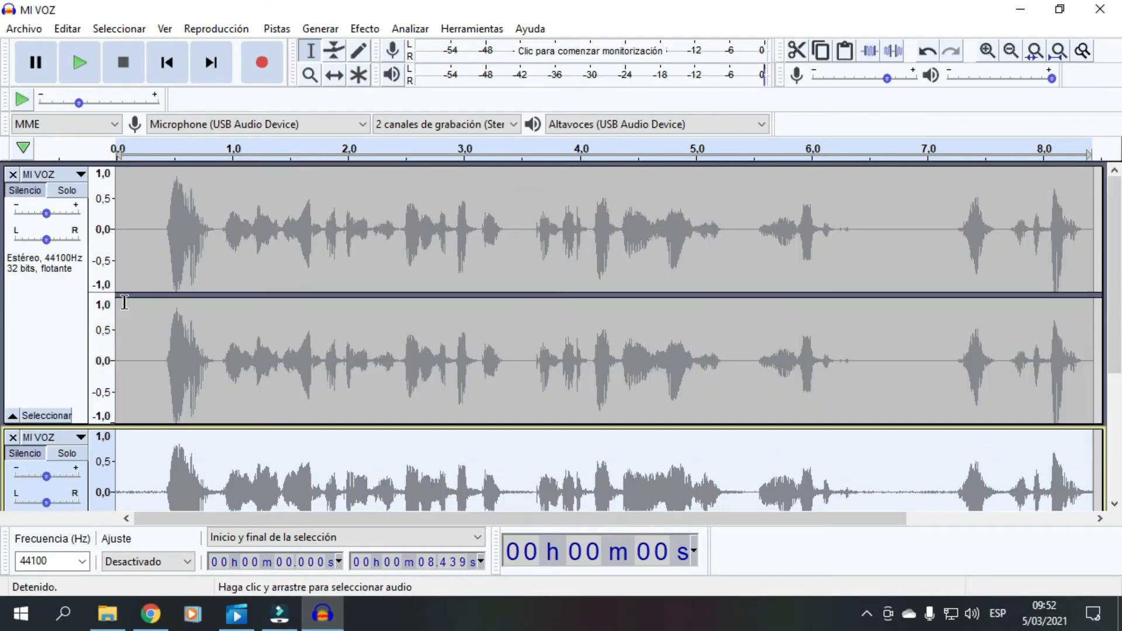
- Unmute the noise-reduced first track and play it while the original stays muted
left_click(26, 190)
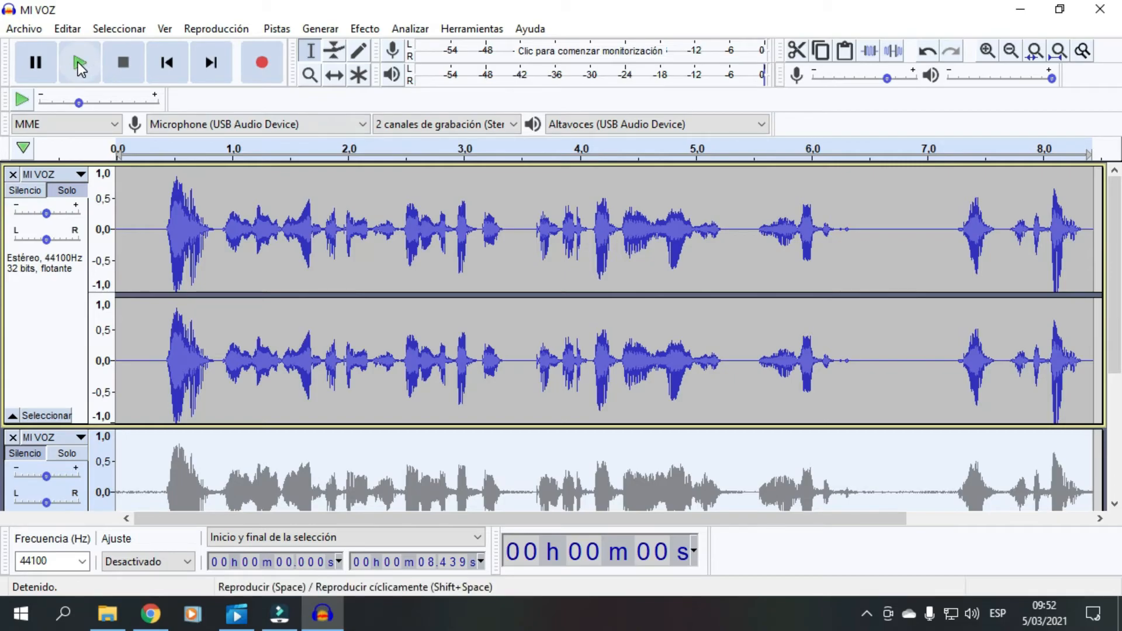
left_click(78, 62)
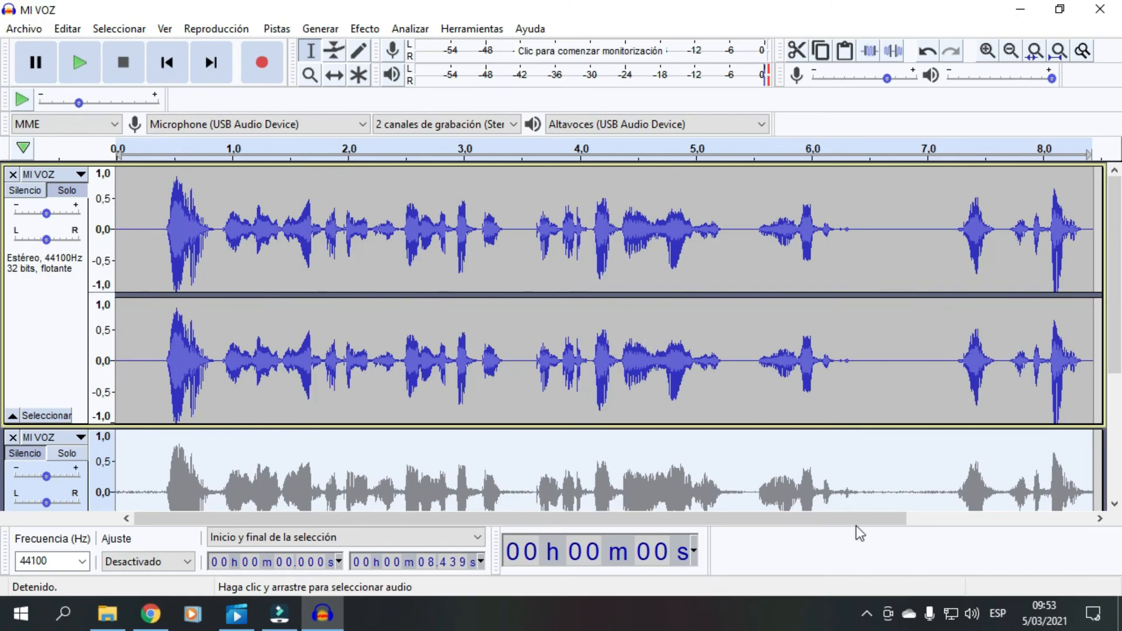
left_click(867, 614)
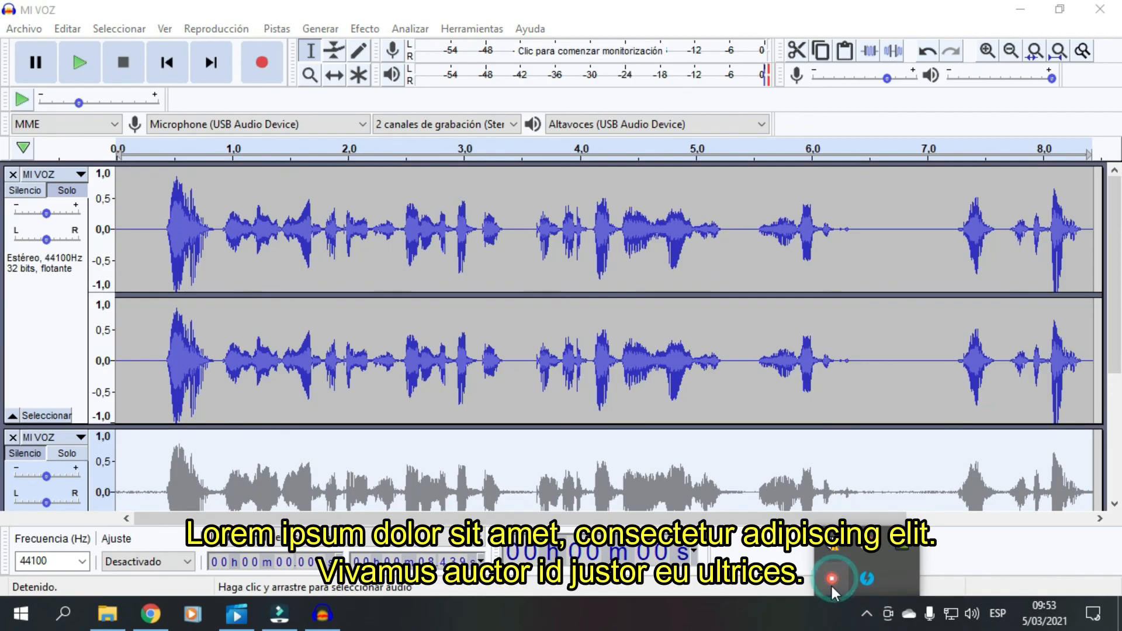